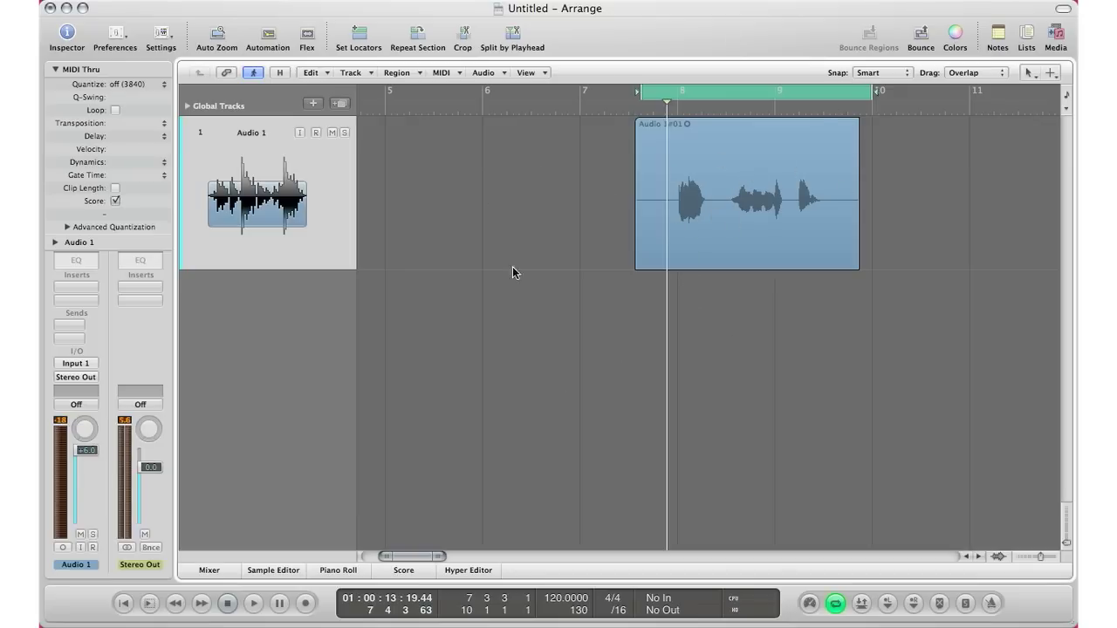
# - Turn Cycle off and play the region from just before its start, stopping at bar 10
pyautogui.click(691, 90)
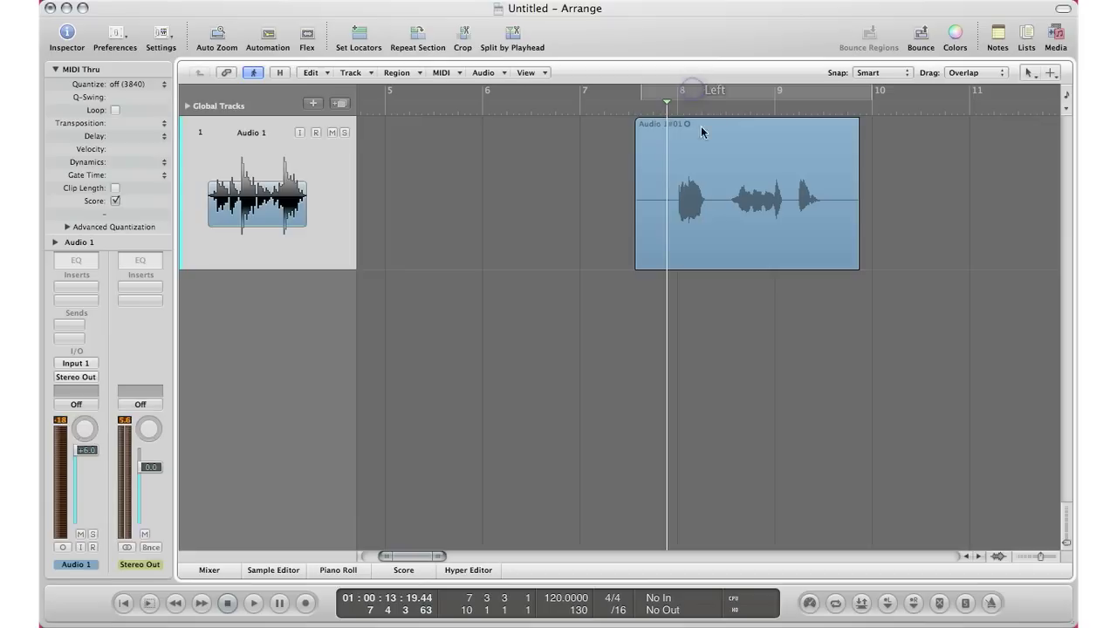
pyautogui.click(644, 113)
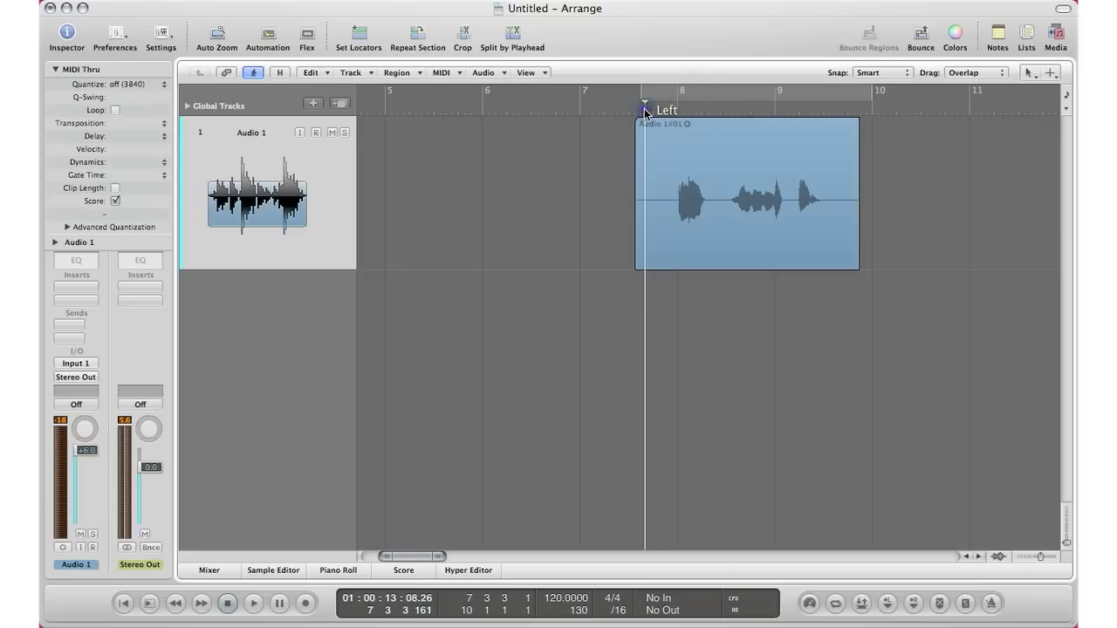
pyautogui.press('space')
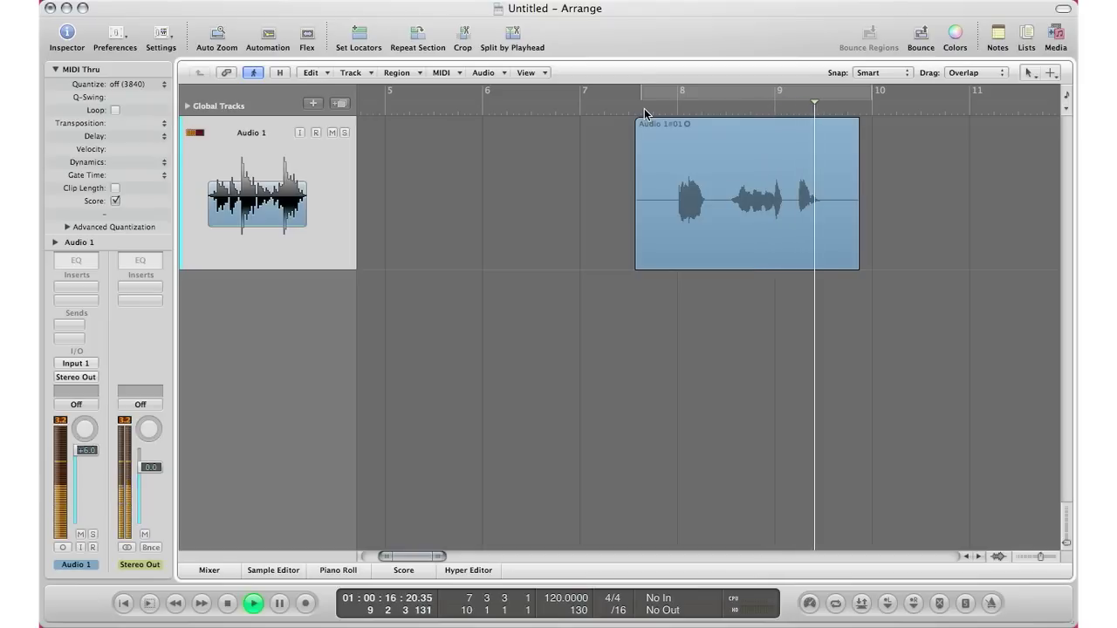
pyautogui.press('space')
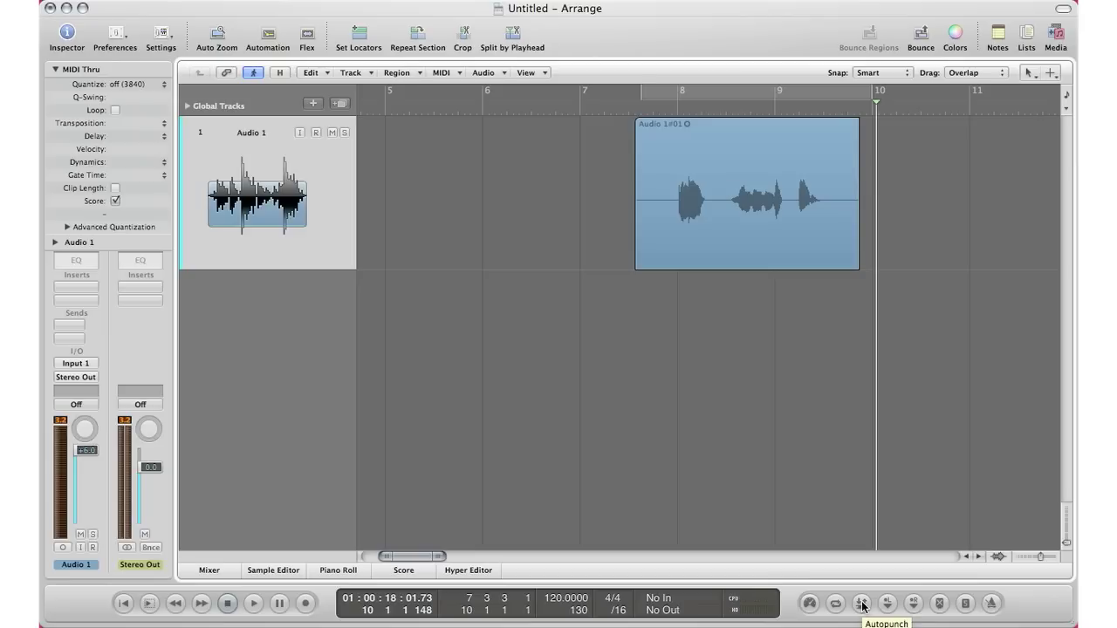
pyautogui.rightClick(790, 604)
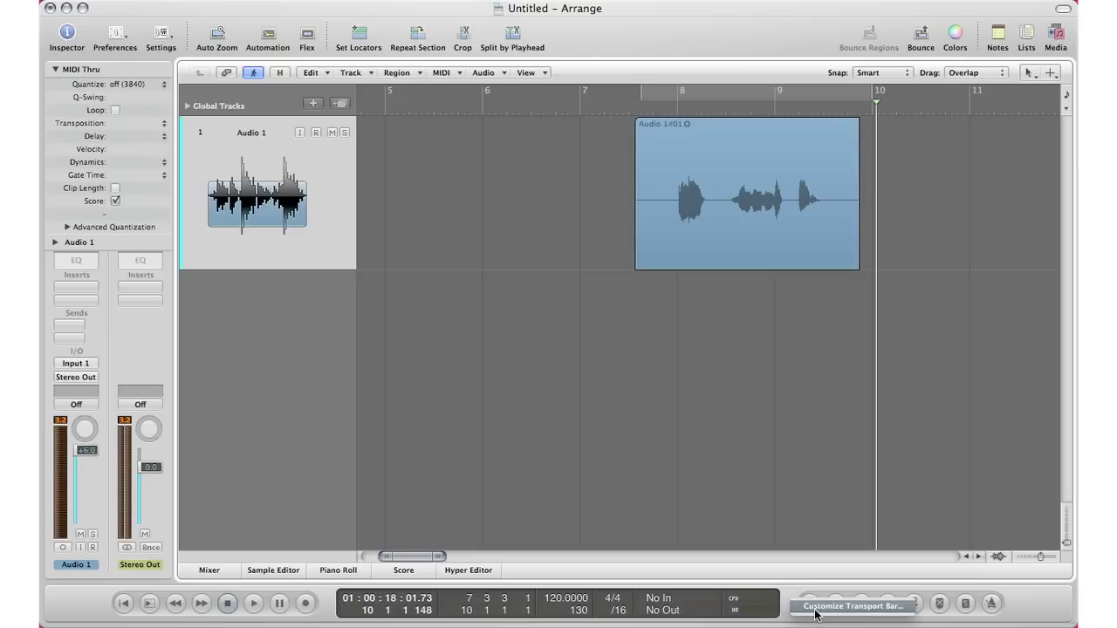
pyautogui.click(816, 610)
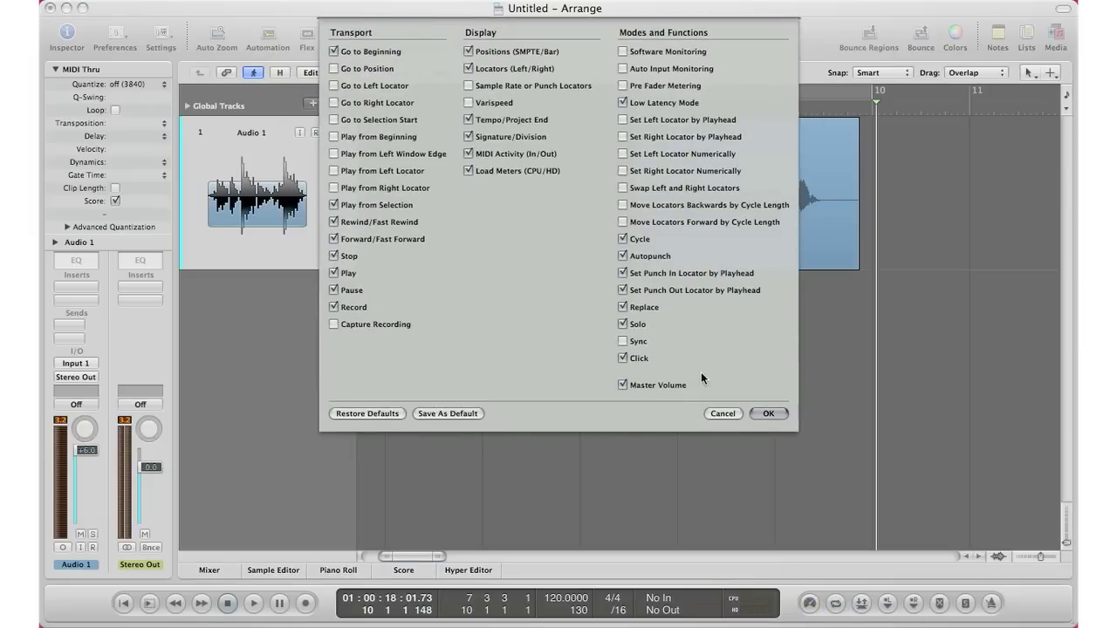
pyautogui.click(622, 256)
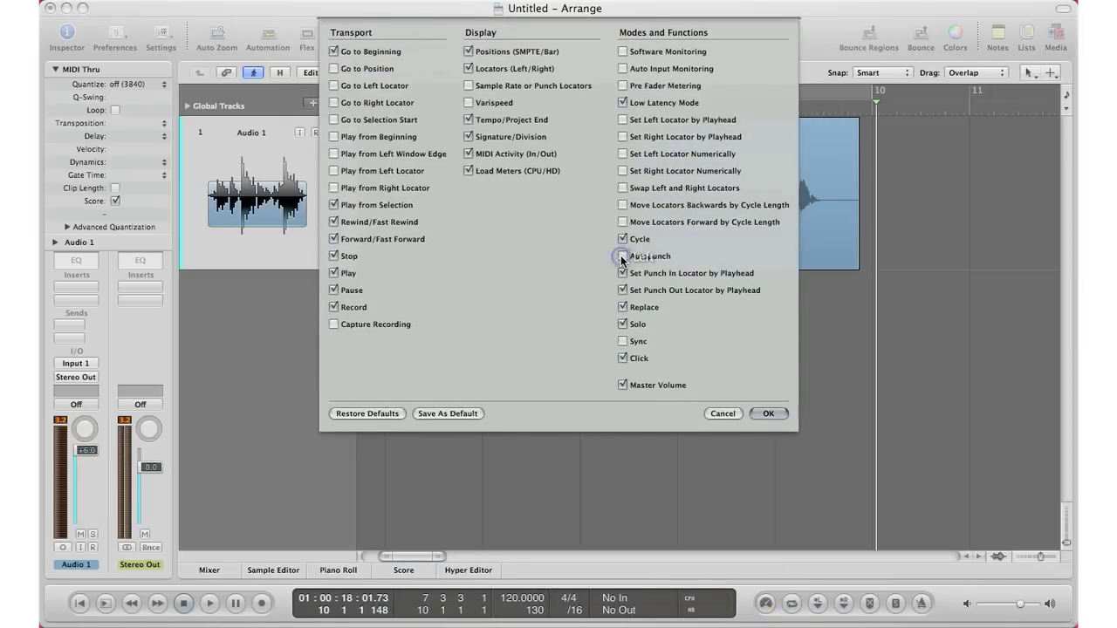
pyautogui.click(622, 256)
pyautogui.click(755, 413)
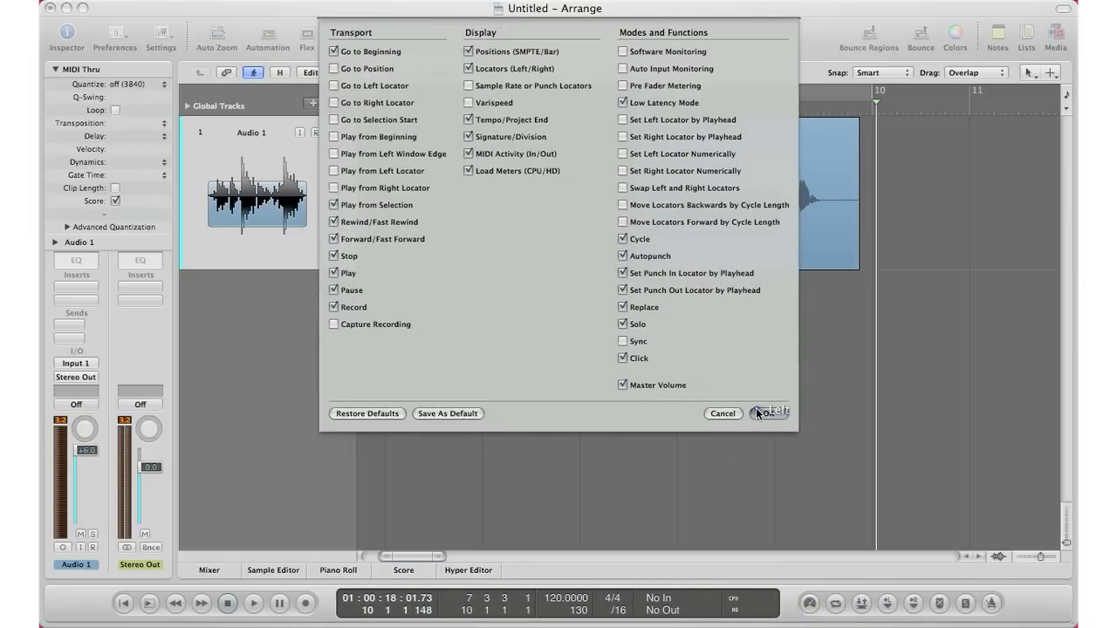
# - Turn on Autopunch and drag the red punch range over the region's last part toward bar 10
pyautogui.click(860, 603)
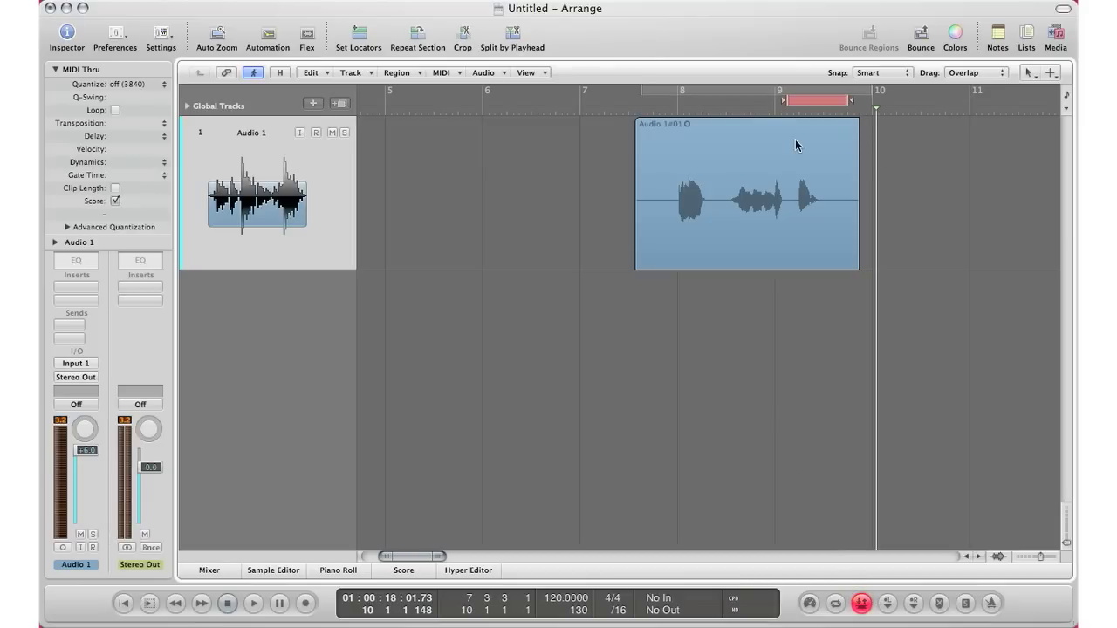
pyautogui.moveTo(783, 104); pyautogui.dragTo(788, 102)
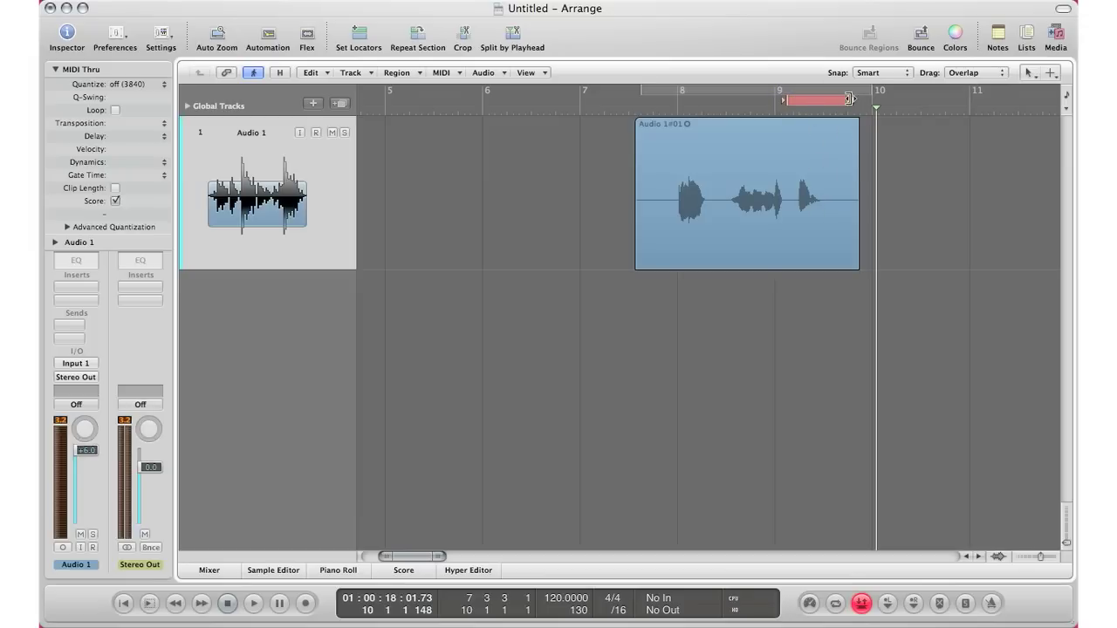
pyautogui.moveTo(851, 100); pyautogui.dragTo(869, 99)
pyautogui.moveTo(866, 101); pyautogui.dragTo(873, 102)
# - Move the playhead to about bar 9.3.4 and set the punch-out locator there
pyautogui.moveTo(876, 109); pyautogui.dragTo(794, 123)
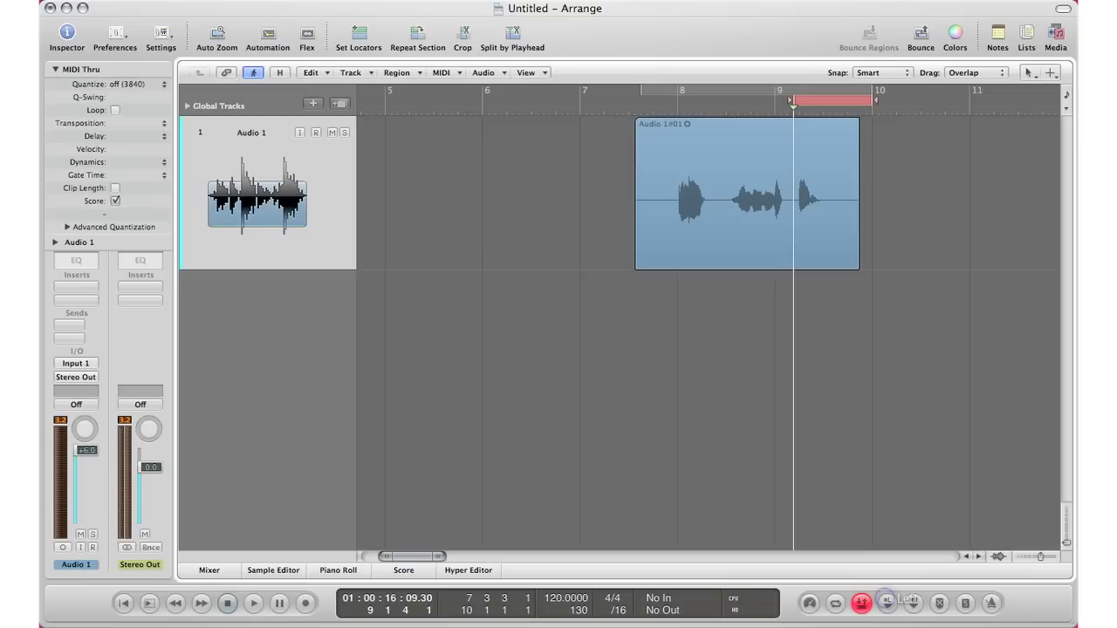
pyautogui.click(823, 108)
pyautogui.moveTo(824, 108); pyautogui.dragTo(842, 108)
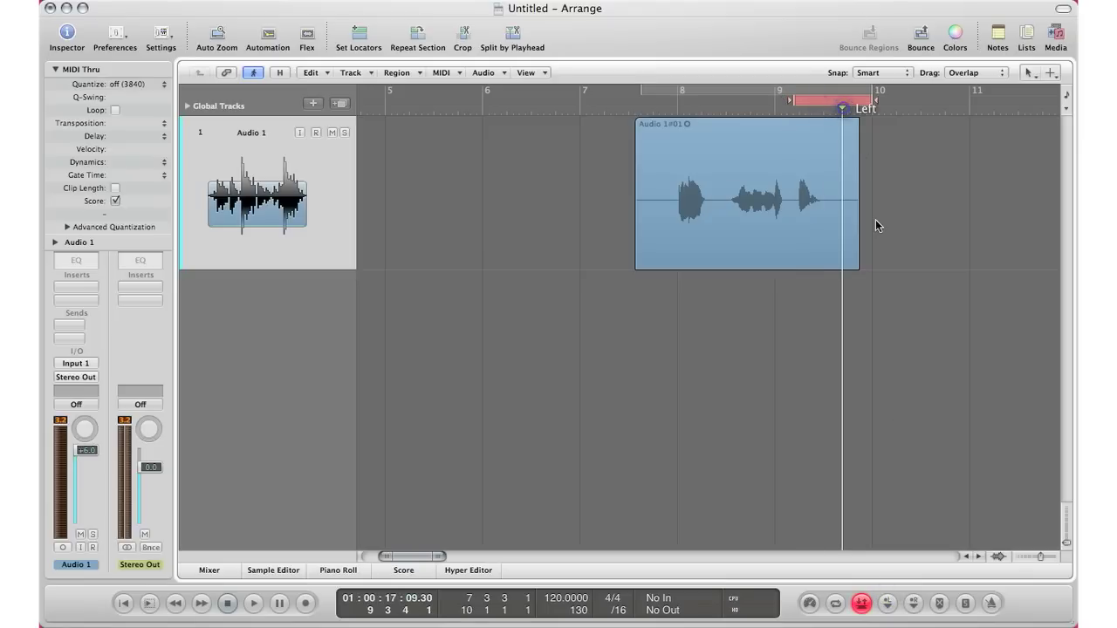
pyautogui.click(917, 603)
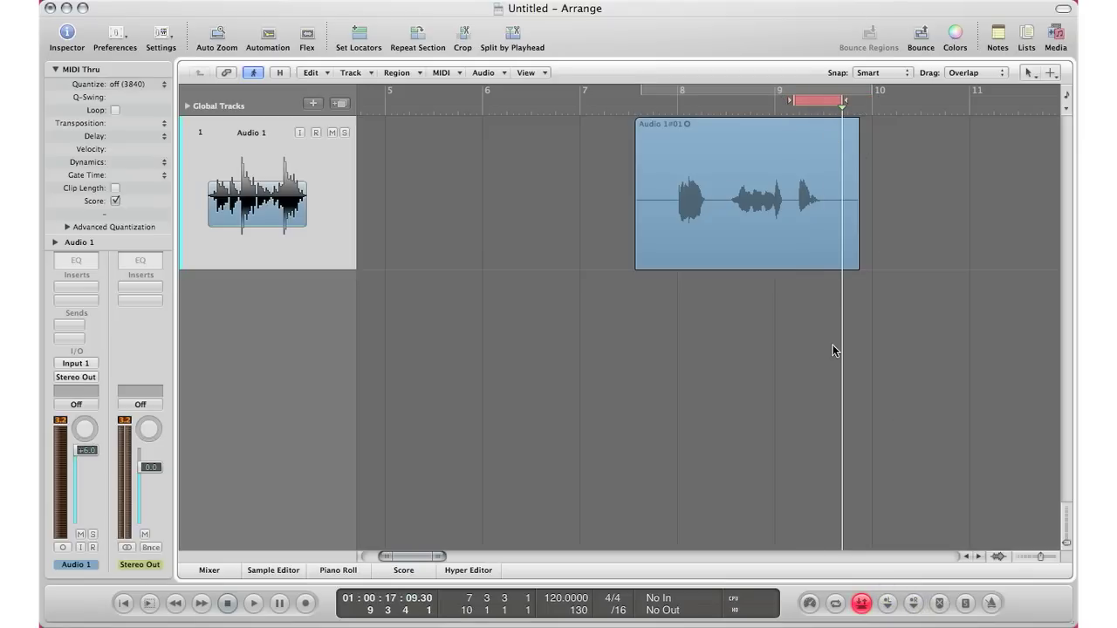
pyautogui.rightClick(792, 603)
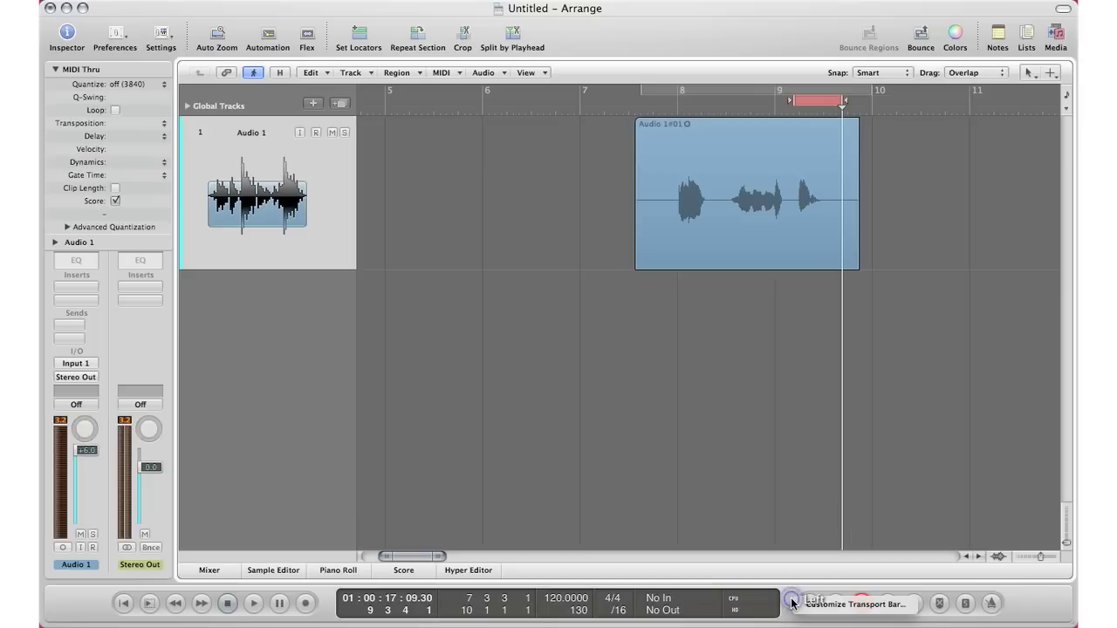
pyautogui.click(808, 603)
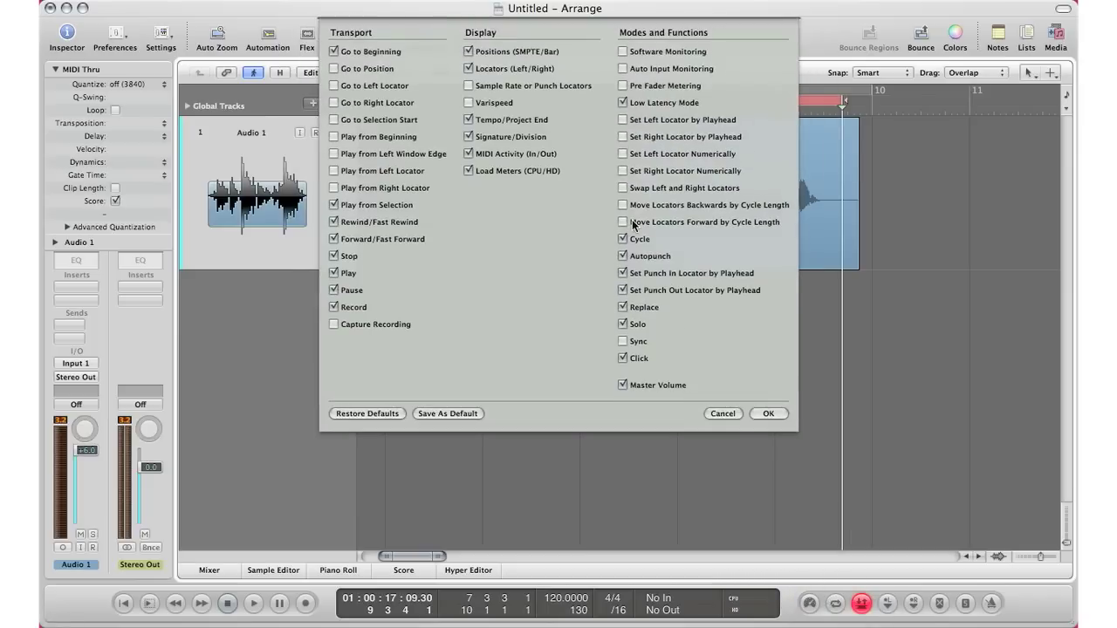
pyautogui.click(621, 273)
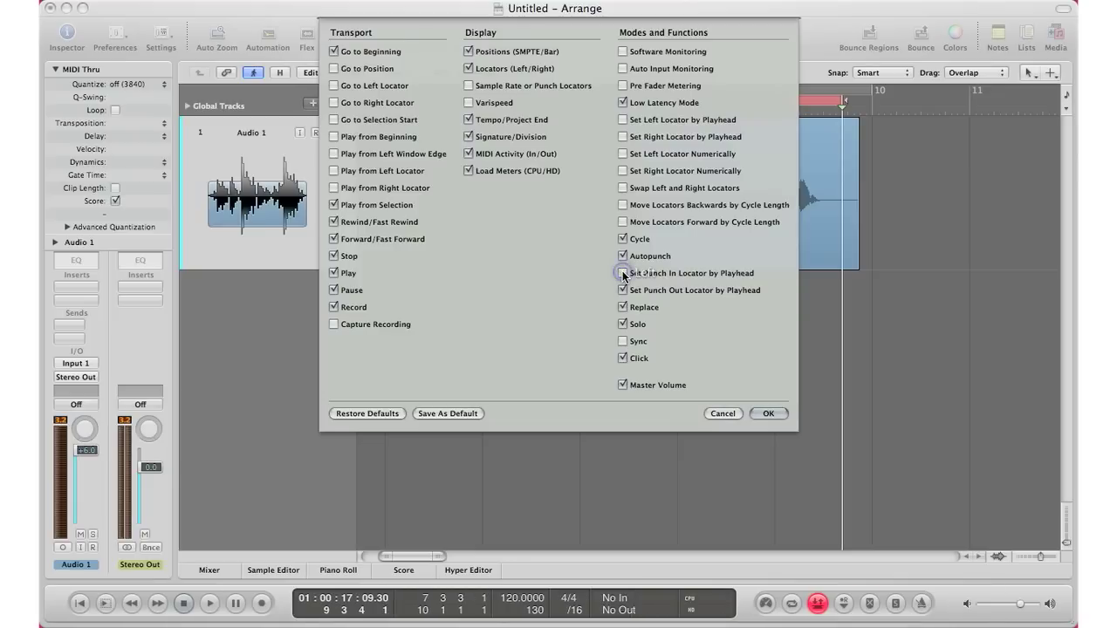
pyautogui.click(622, 274)
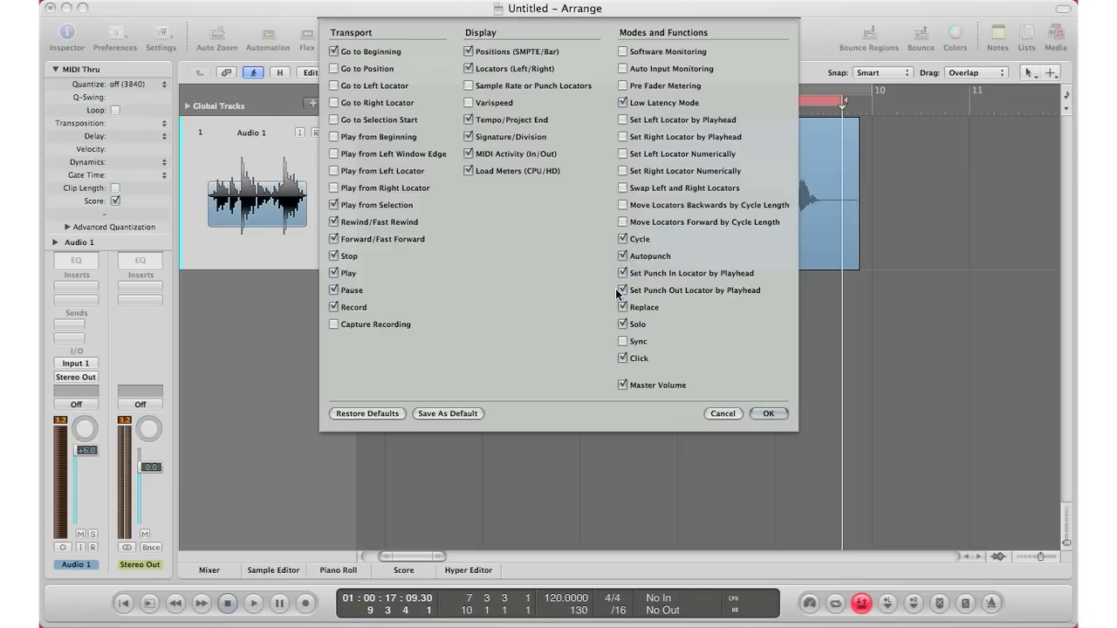
pyautogui.click(620, 290)
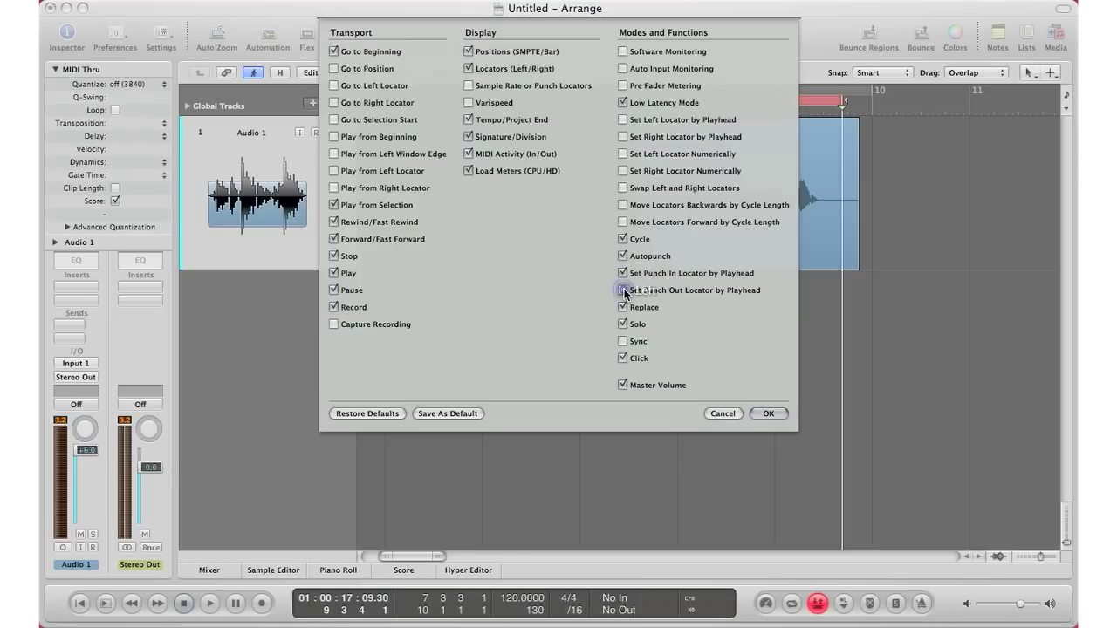
pyautogui.click(622, 290)
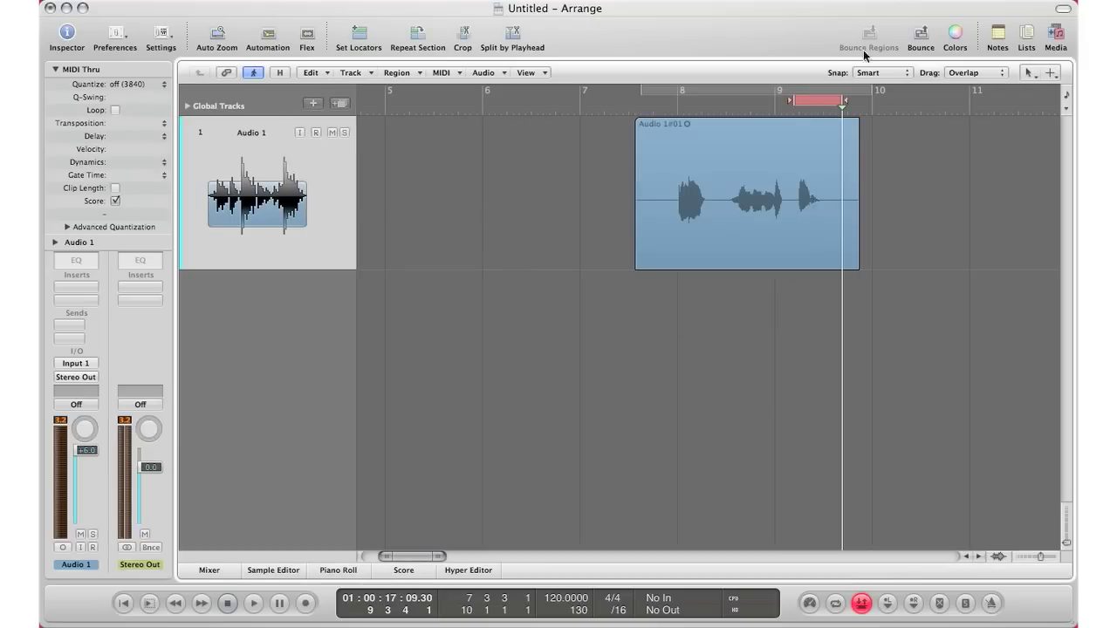
# - Drag the punch-in edge in the ruler so the punch range starts slightly earlier
pyautogui.moveTo(789, 99); pyautogui.dragTo(857, 99)
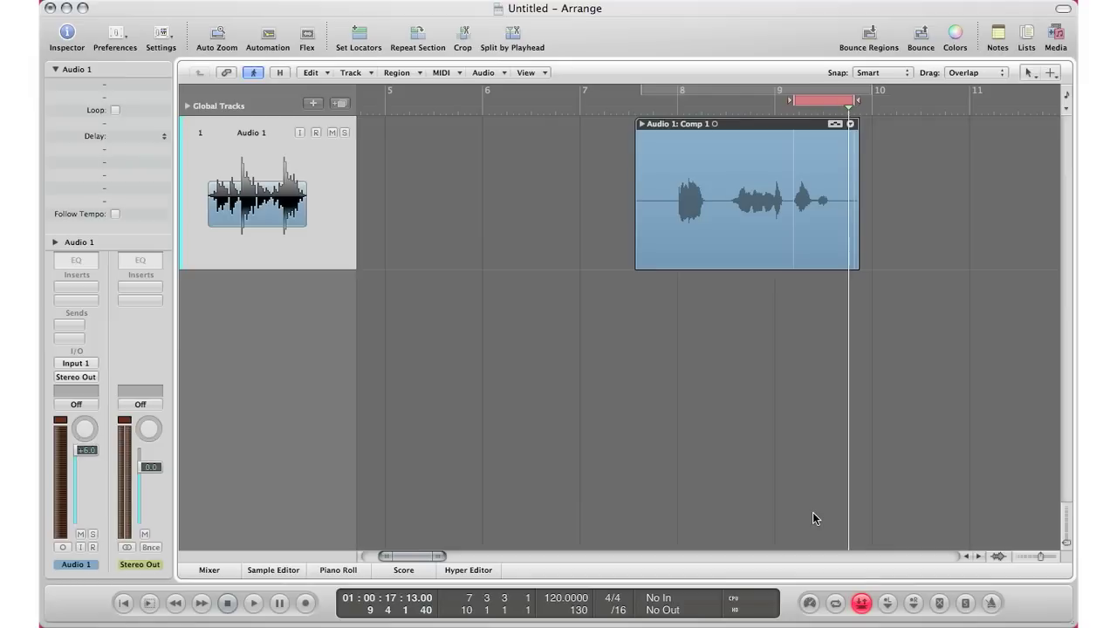
# - Turn Autopunch off and play the Comp 1 take folder from about bar 7.2, stopping at bar 10
pyautogui.click(860, 602)
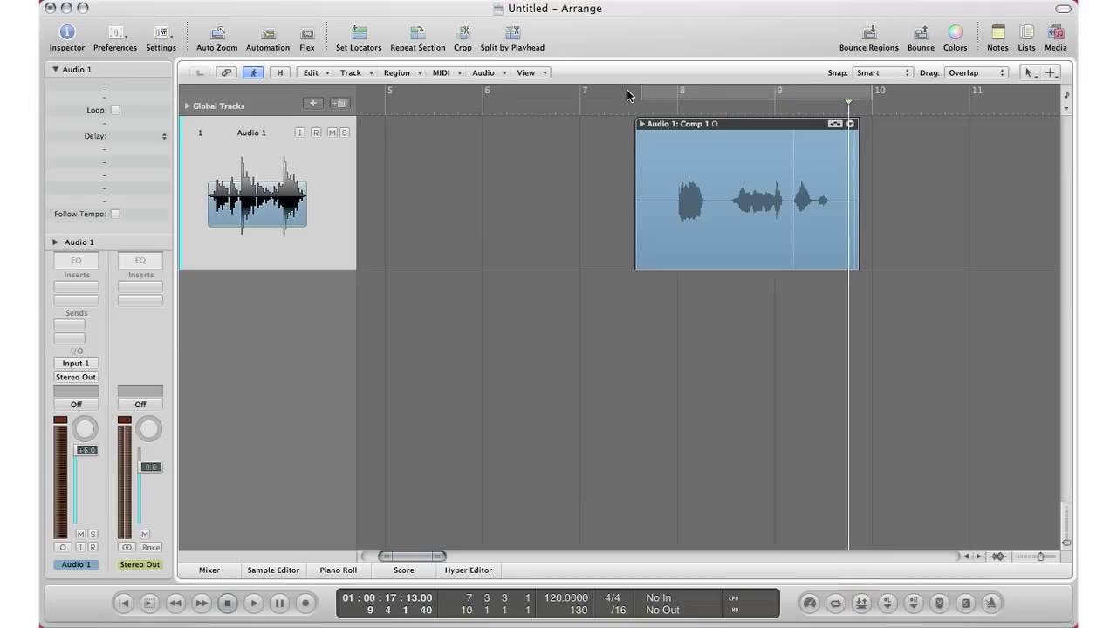
pyautogui.moveTo(626, 96)
pyautogui.mouseDown()
pyautogui.moveTo(613, 101)
pyautogui.moveTo(623, 103)
pyautogui.mouseUp()
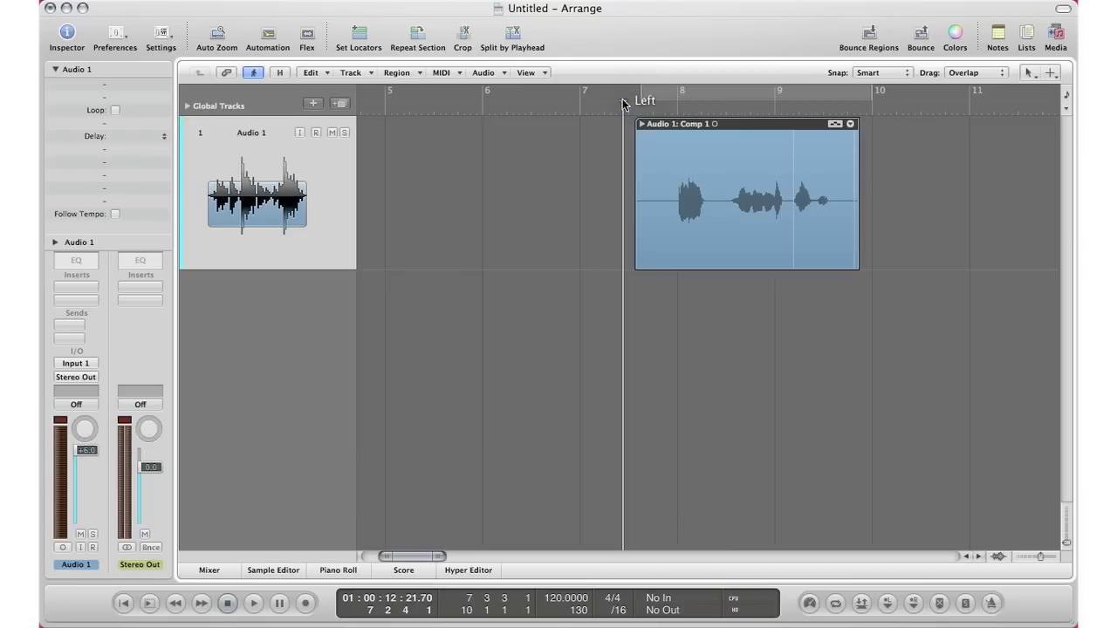
pyautogui.press('space')
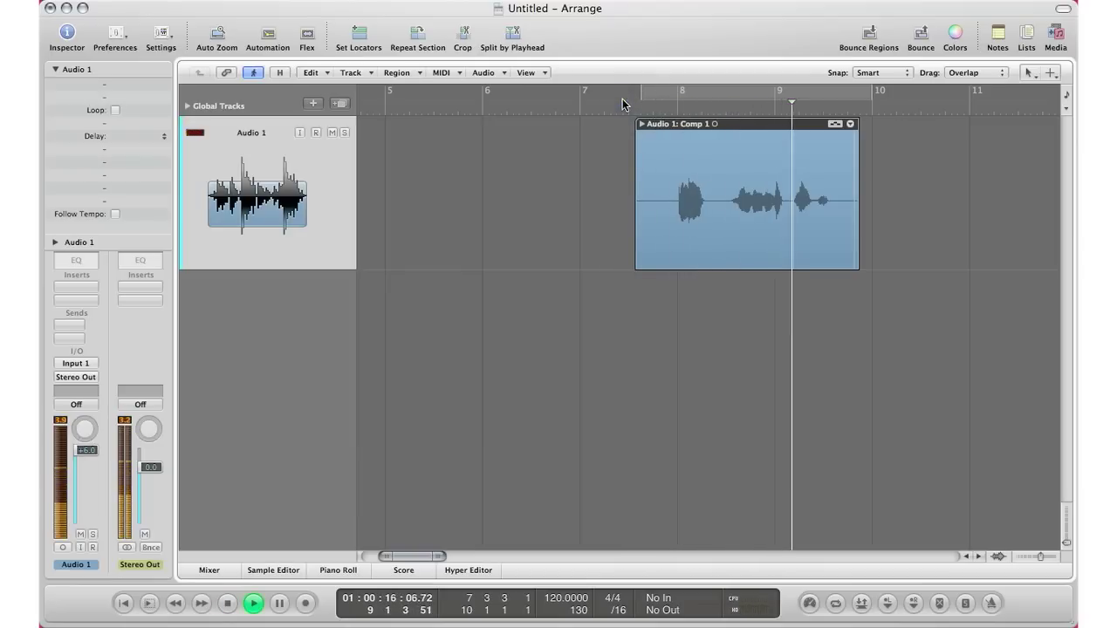
pyautogui.press('space')
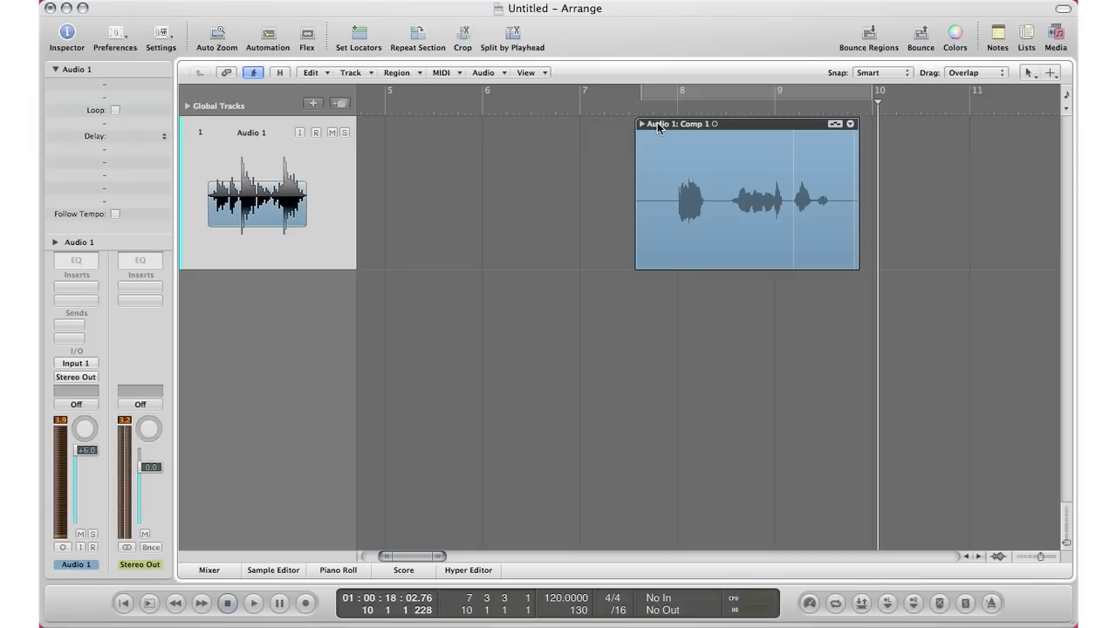
# - Expand Comp 1 and drag the comp boundary between takes Audio 1#01 and Audio 1#05 near bar 9's end
pyautogui.click(642, 125)
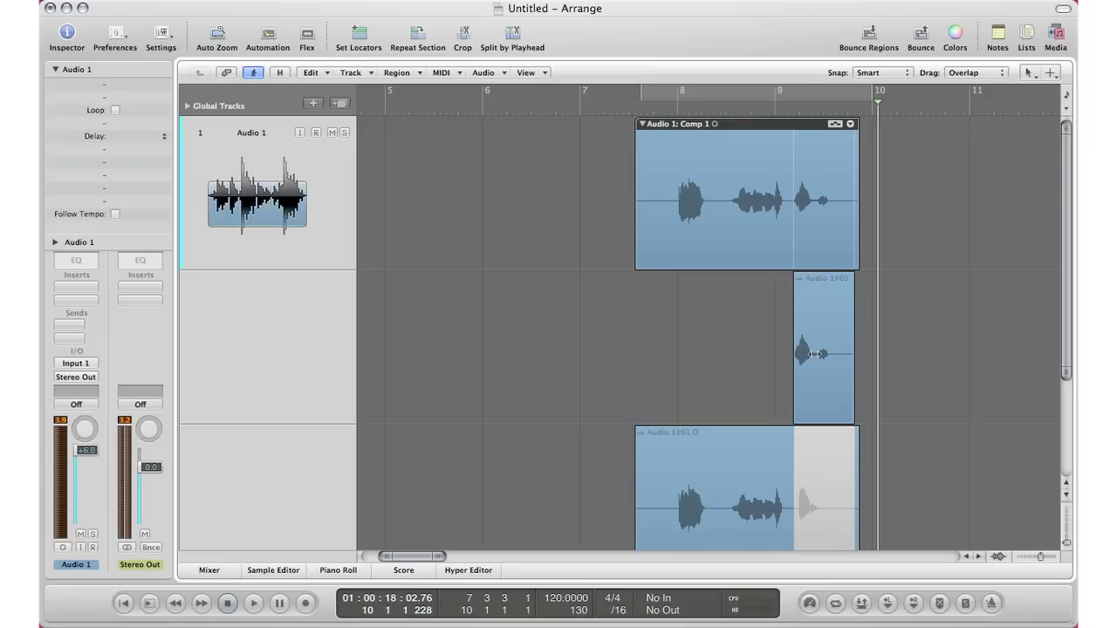
pyautogui.scroll(-4, 822, 448)
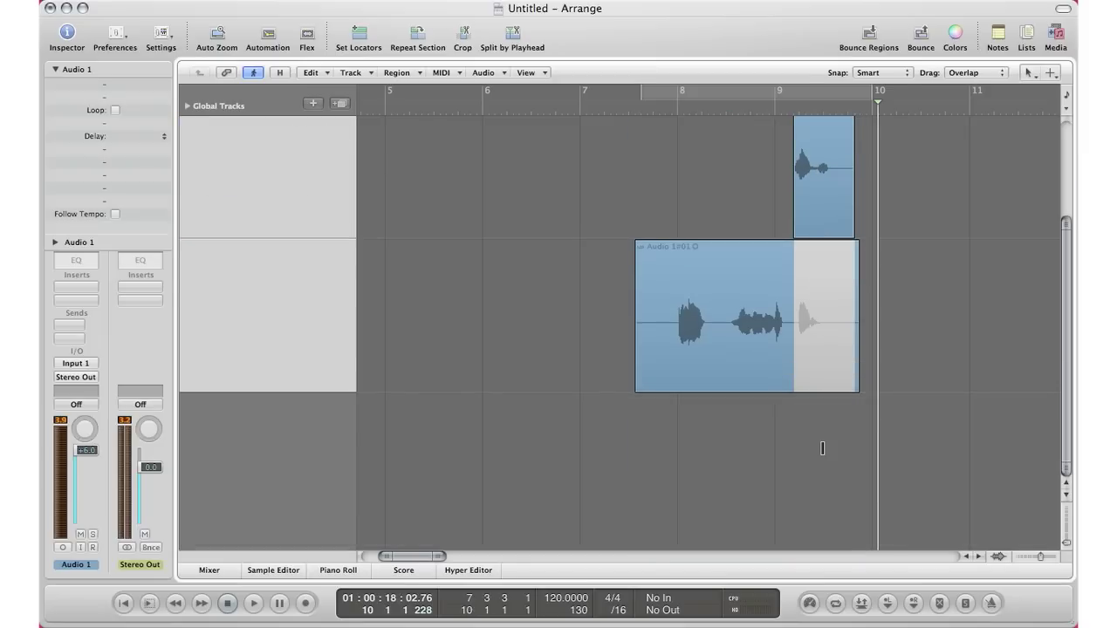
pyautogui.scroll(4, 822, 448)
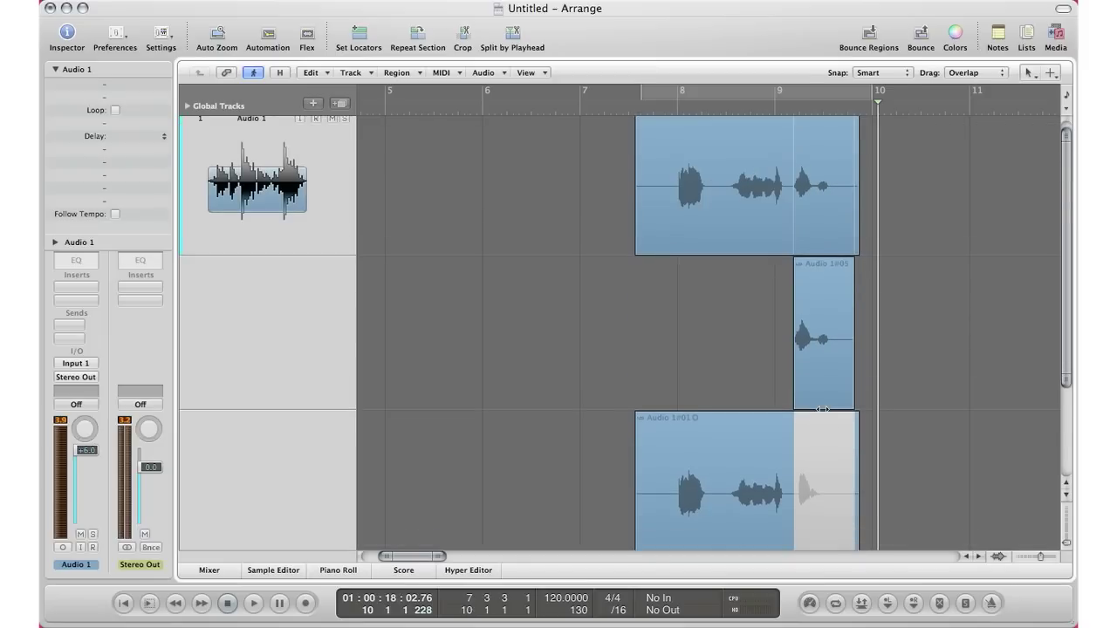
pyautogui.scroll(-4, 822, 409)
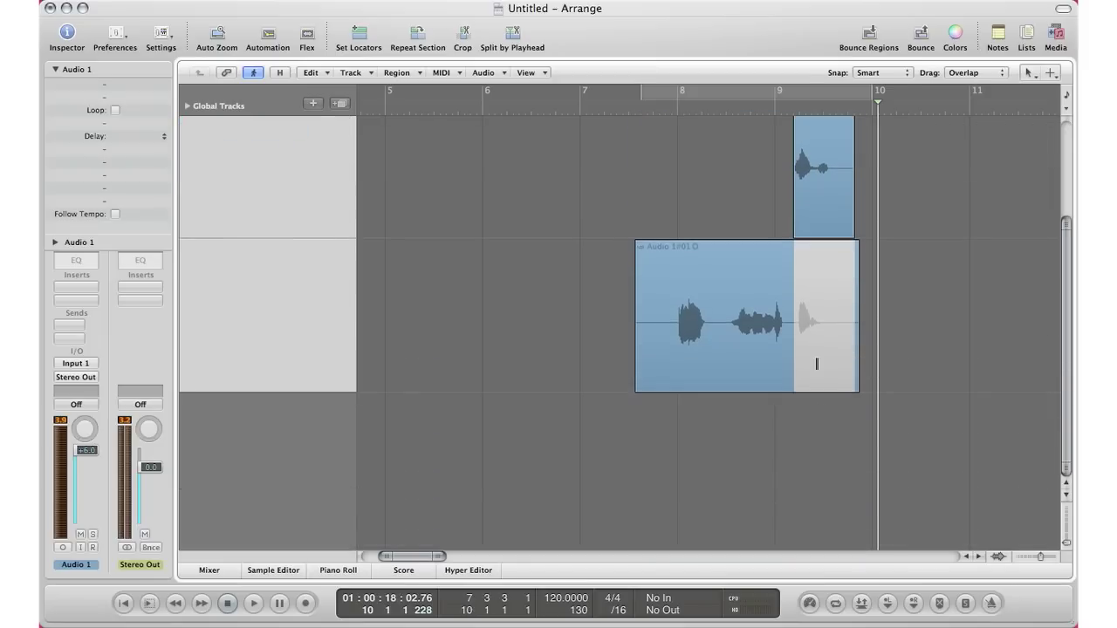
pyautogui.moveTo(801, 348)
pyautogui.mouseDown()
pyautogui.moveTo(793, 343)
pyautogui.moveTo(847, 336)
pyautogui.moveTo(778, 338)
pyautogui.moveTo(800, 341)
pyautogui.moveTo(790, 339)
pyautogui.mouseUp()
pyautogui.scroll(4, 791, 338)
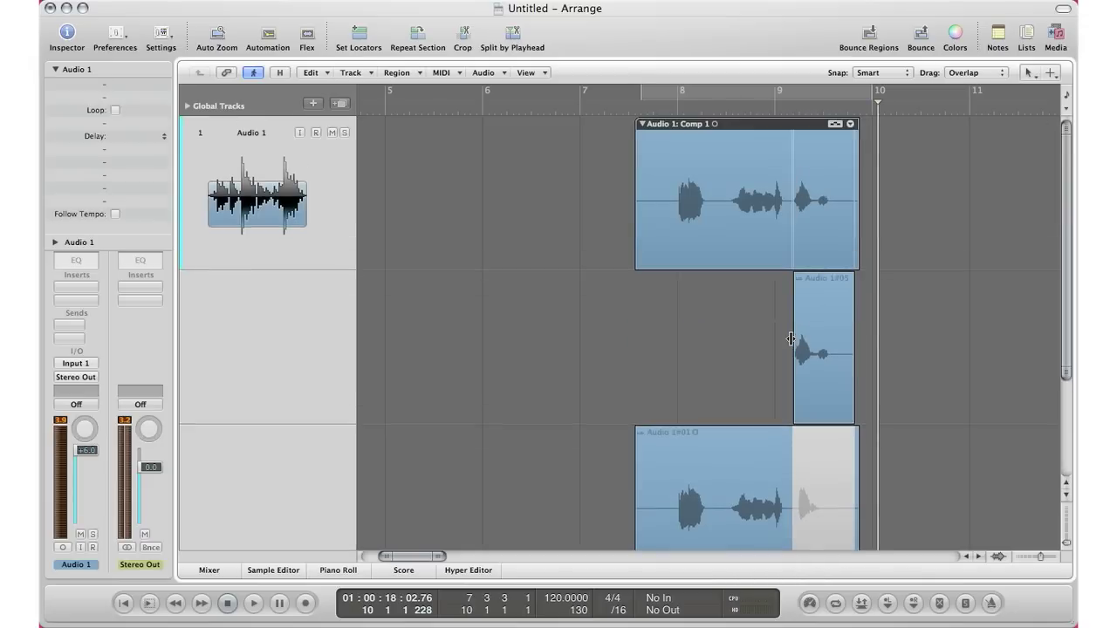